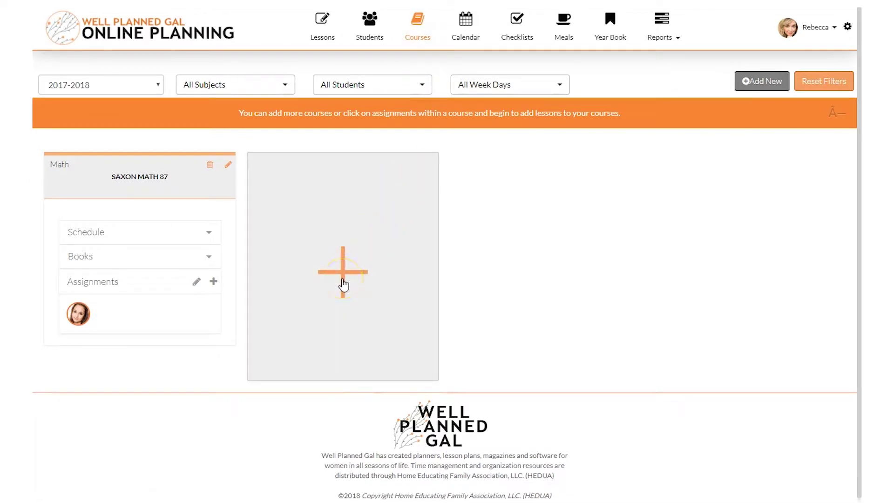
- Start adding a new course to the 2017-2018 school year
left_click(773, 83)
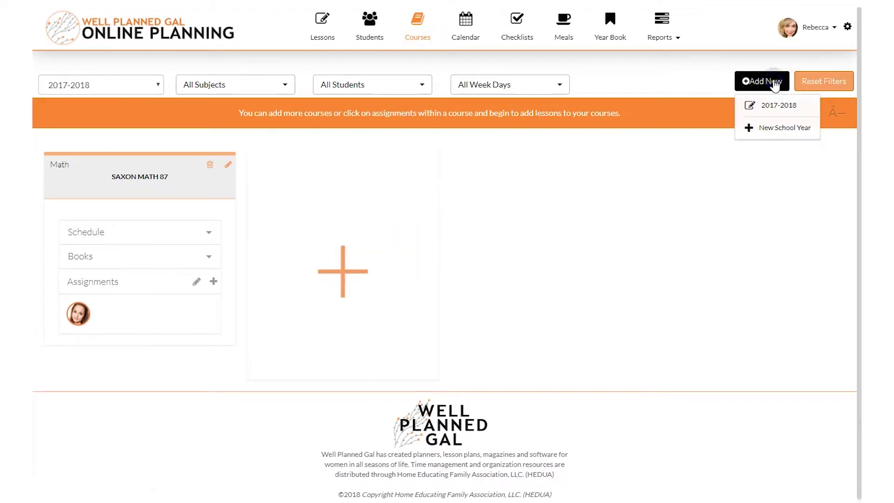
left_click(336, 275)
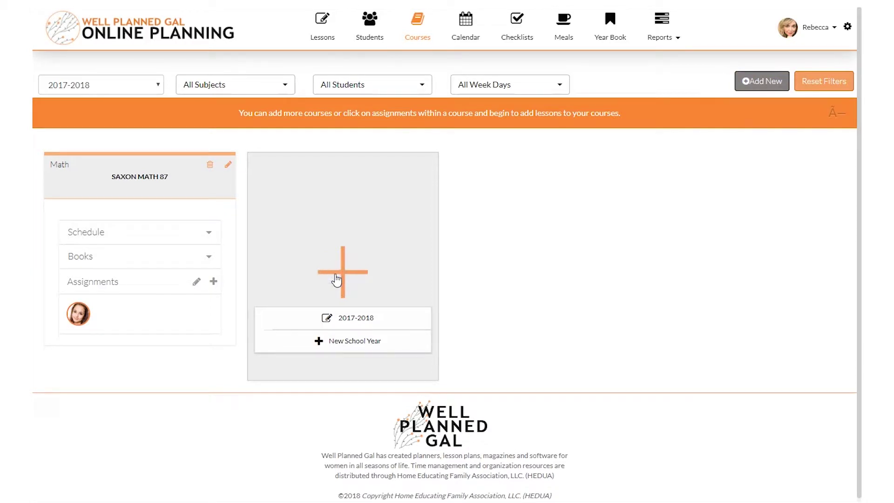
left_click(351, 320)
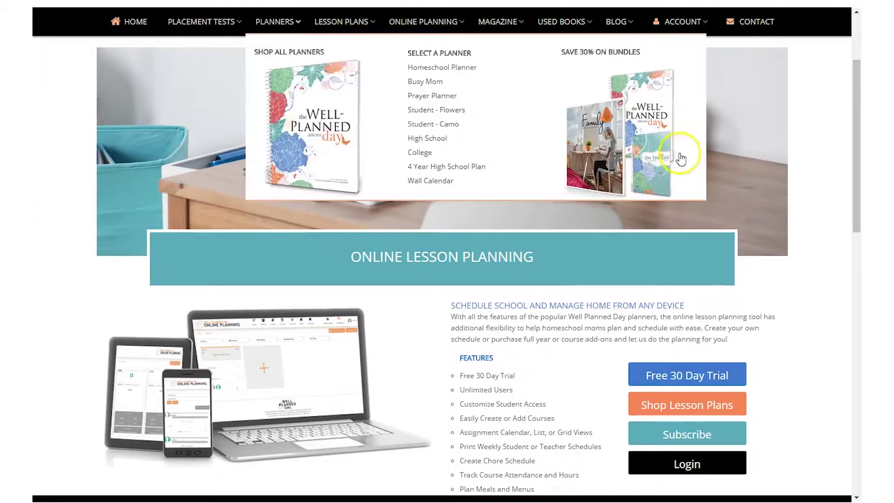
- Switch from the Online Lesson Planning page to the Homeschool Lesson Plans page
left_click(422, 23)
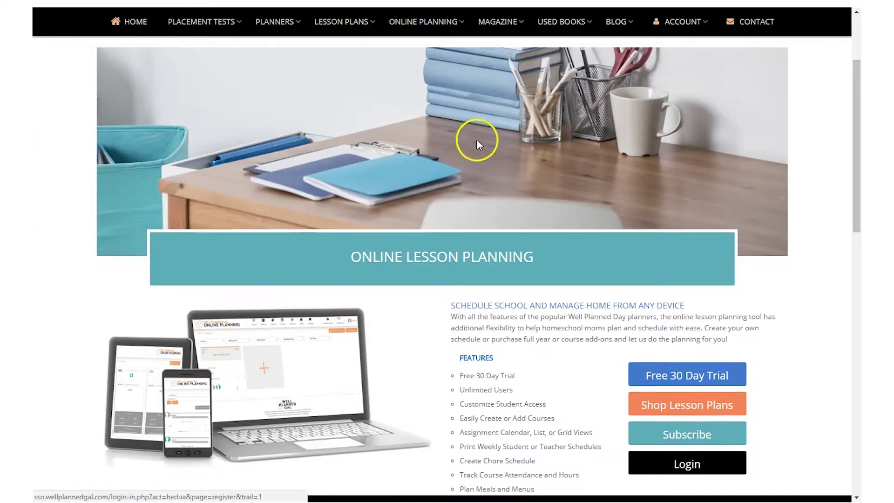
mouse_move(425, 24)
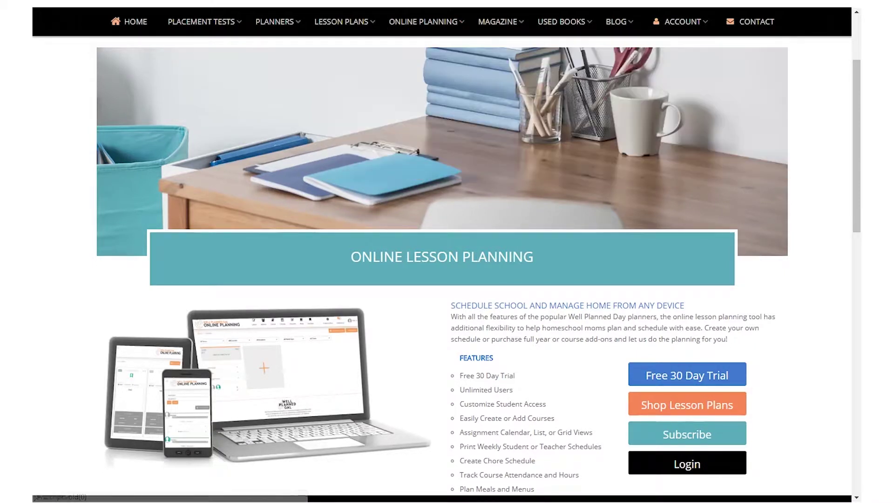
key("ctrl+Tab")
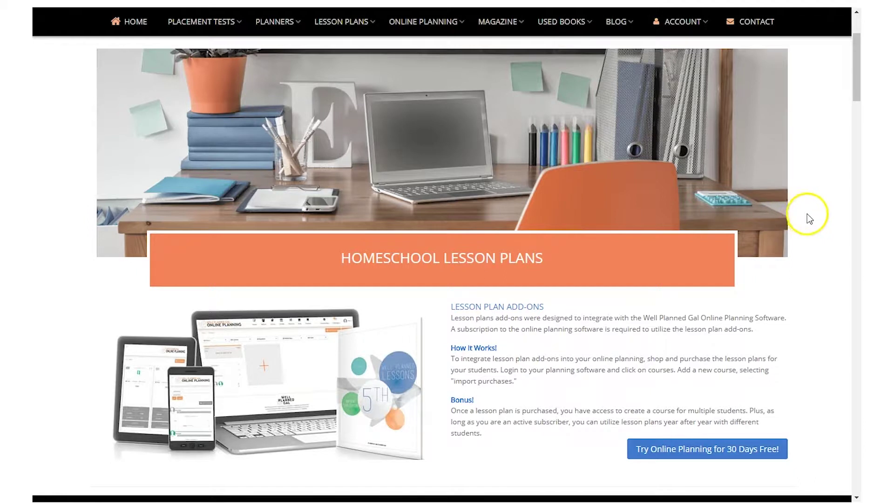
- Examine the Complete School Year Plans and the Enhanced Subject Plans, including the grades offered for math
scroll(807, 214, "down", 6)
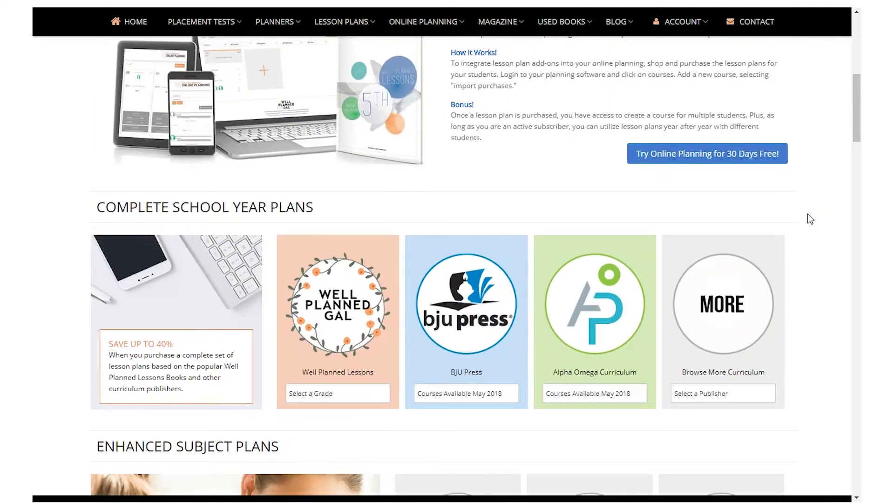
scroll(810, 219, "down", 1)
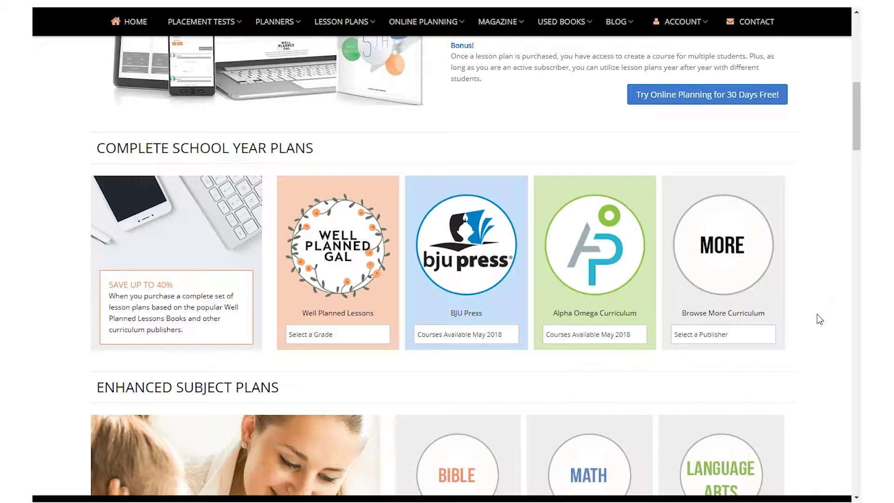
scroll(820, 319, "down", 3)
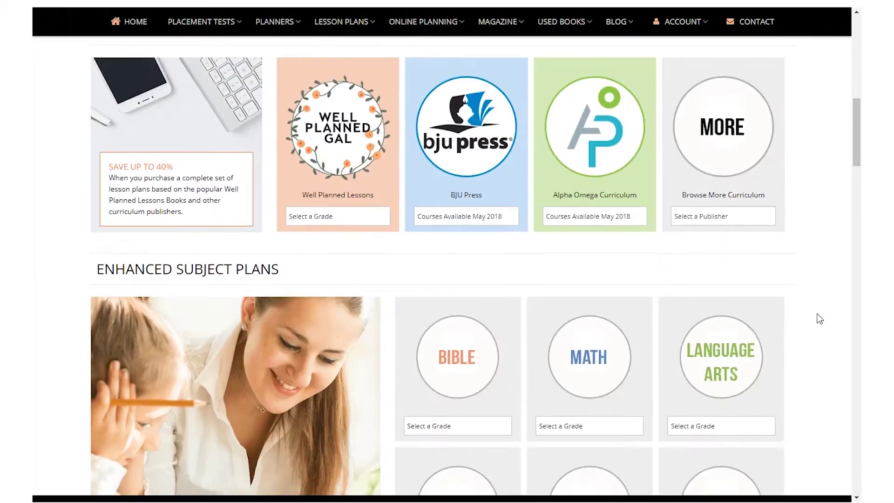
scroll(820, 319, "down", 1)
scroll(818, 315, "up", 1)
scroll(817, 236, "down", 3)
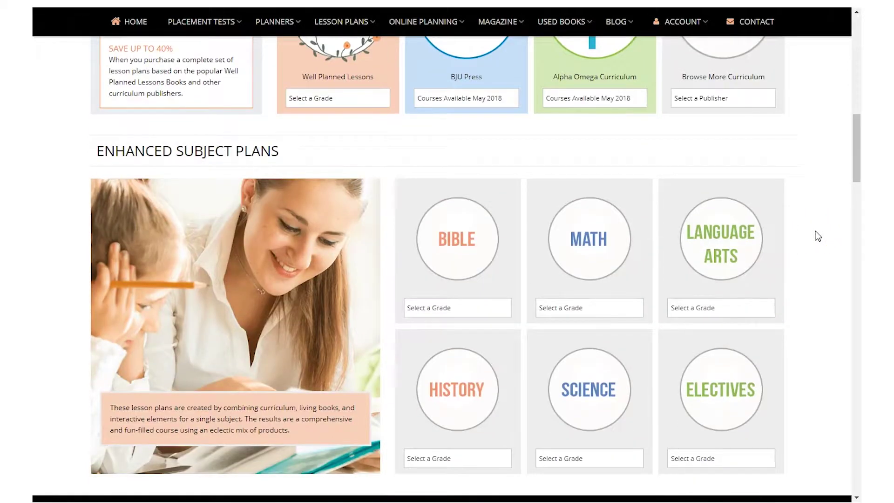
scroll(816, 233, "down", 1)
left_click(822, 235)
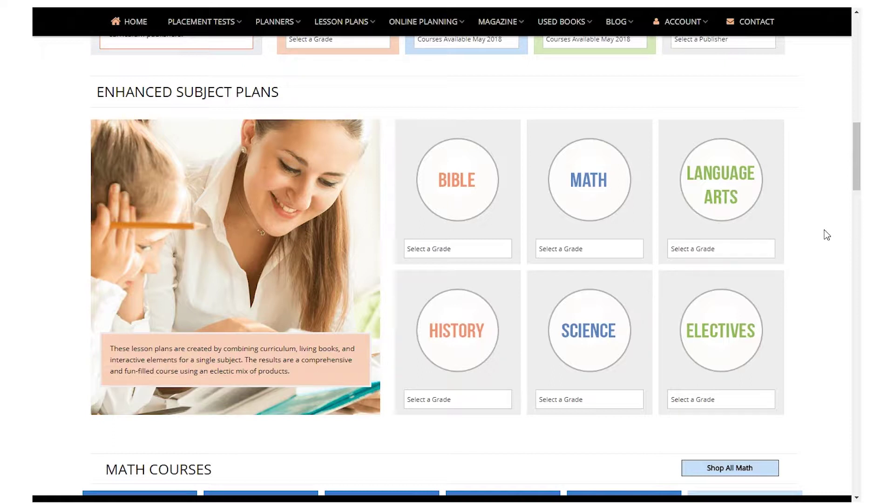
left_click(625, 250)
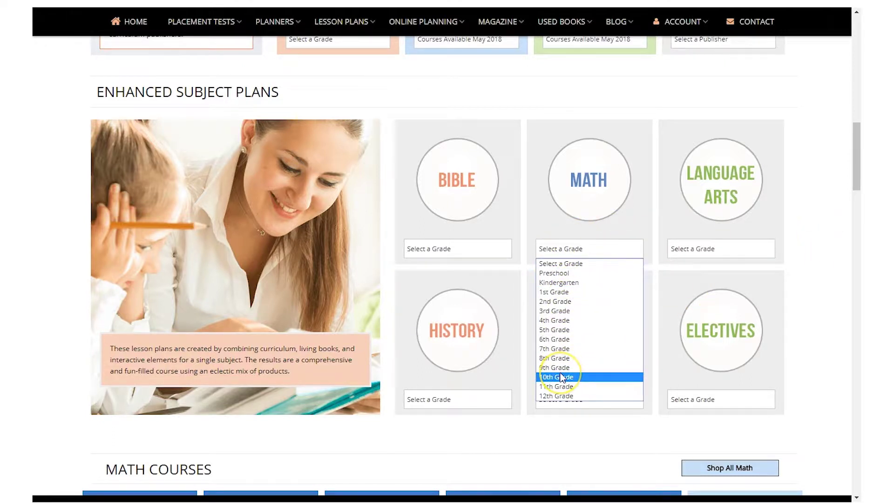
left_click(803, 221)
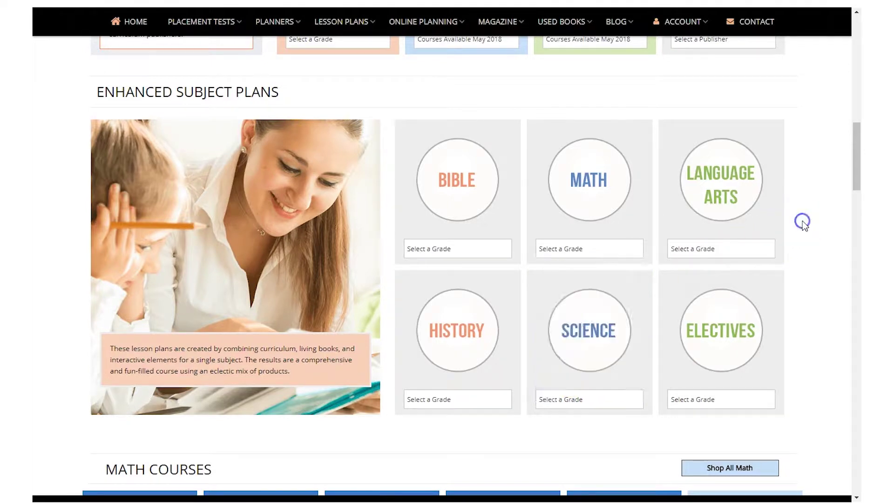
- Look through the math, history, language arts, science and elective courses for the available curriculum publishers
scroll(803, 220, "down", 4)
scroll(803, 221, "down", 1)
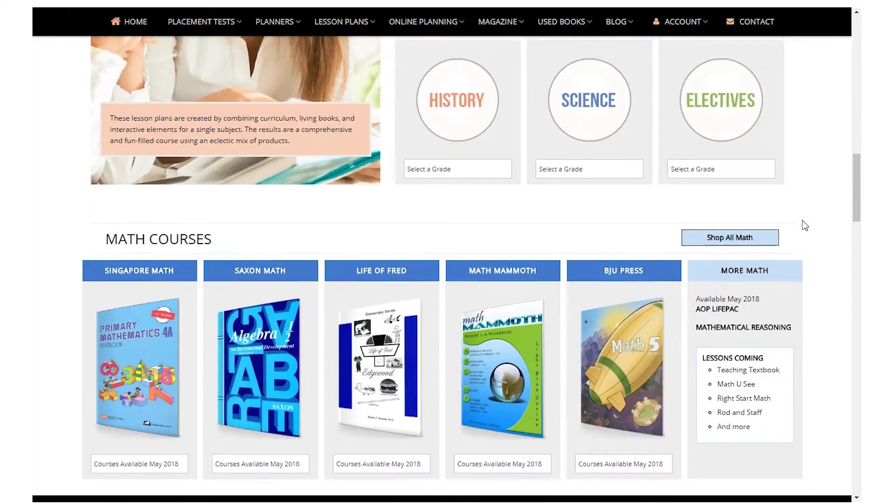
scroll(811, 208, "down", 1)
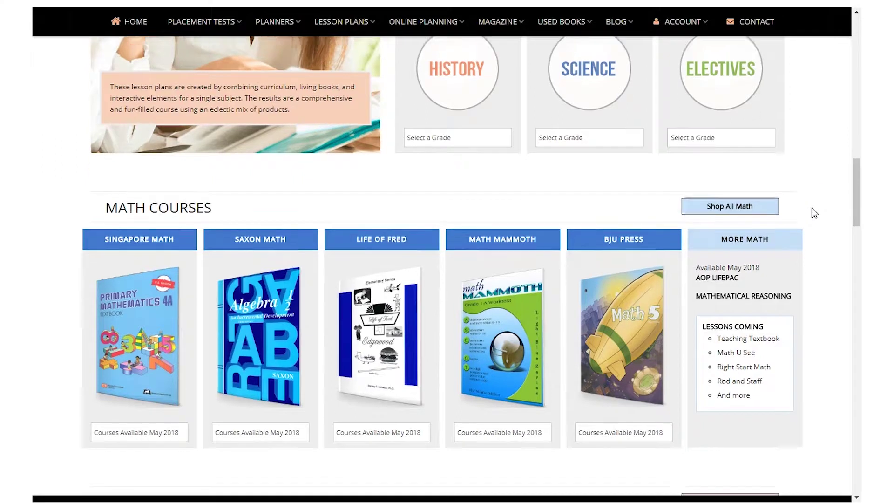
scroll(812, 208, "down", 1)
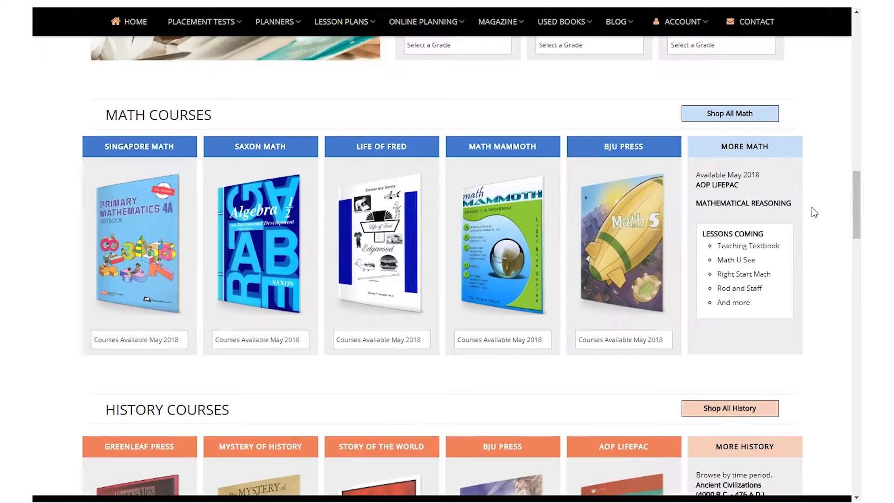
scroll(812, 207, "down", 3)
scroll(811, 207, "down", 5)
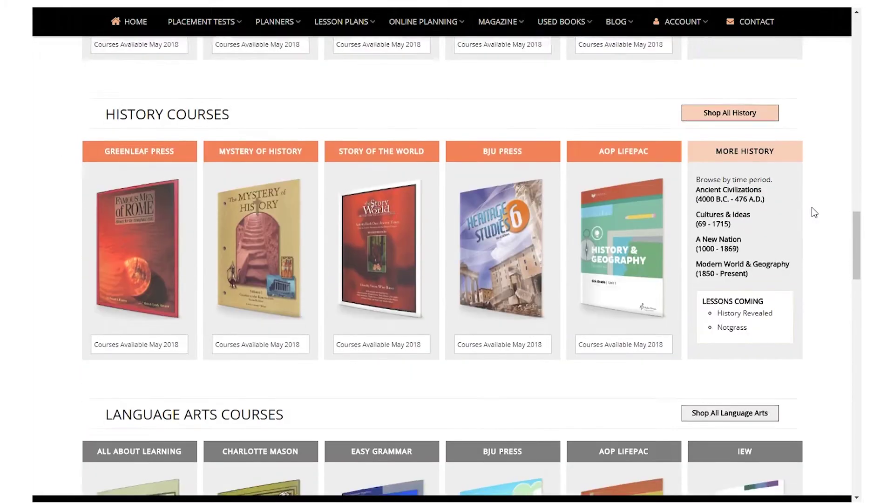
scroll(812, 208, "down", 2)
scroll(815, 212, "down", 5)
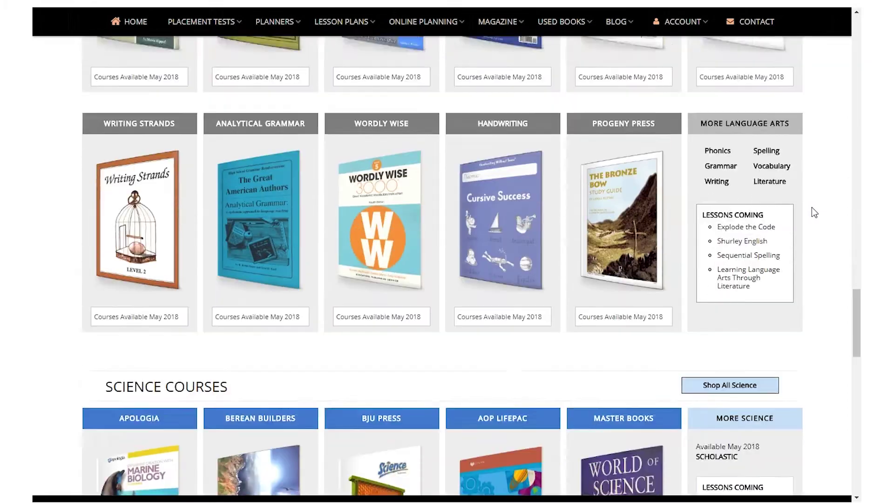
scroll(815, 213, "down", 7)
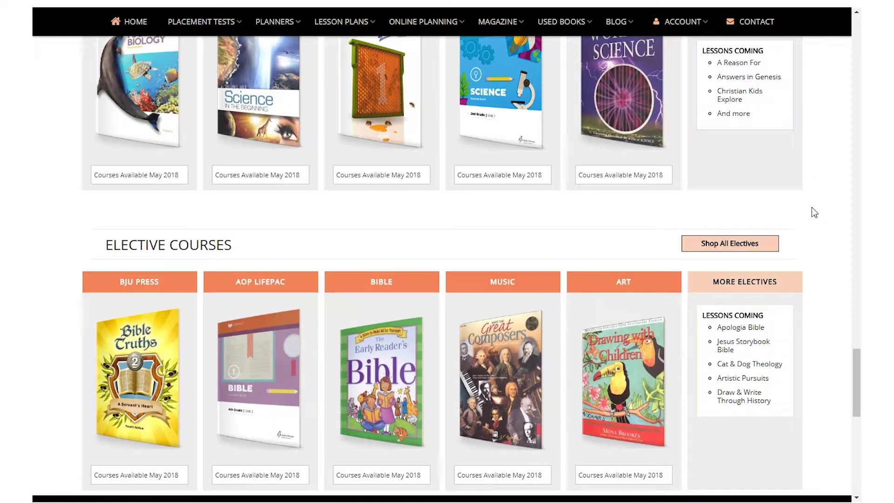
- Return to the Complete School Year Plans and choose 2nd Grade for Well Planned Lessons
scroll(814, 212, "up", 5)
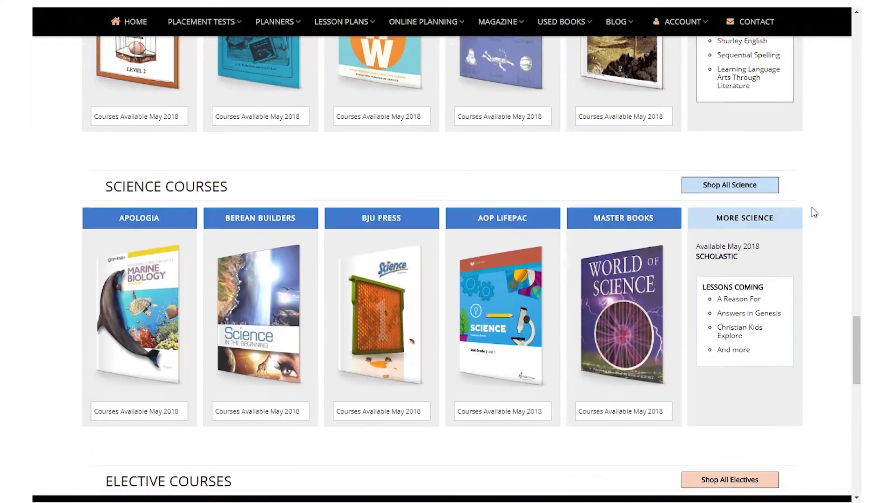
scroll(813, 211, "up", 11)
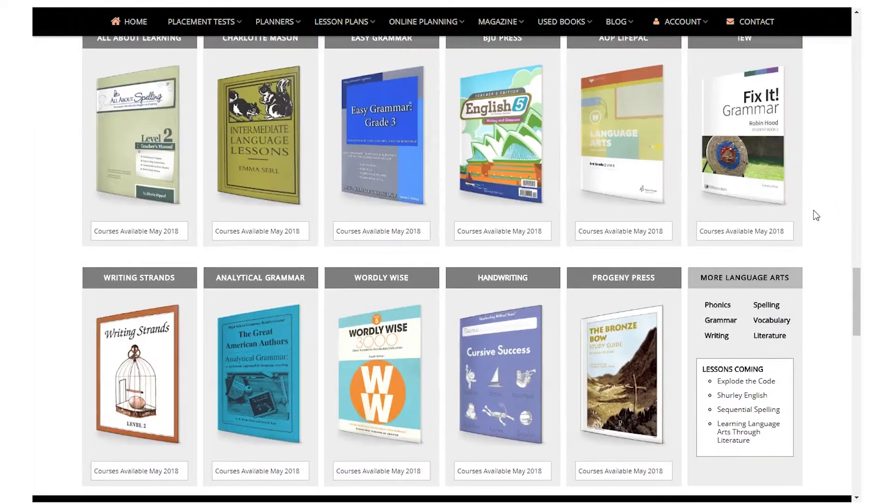
scroll(814, 211, "up", 14)
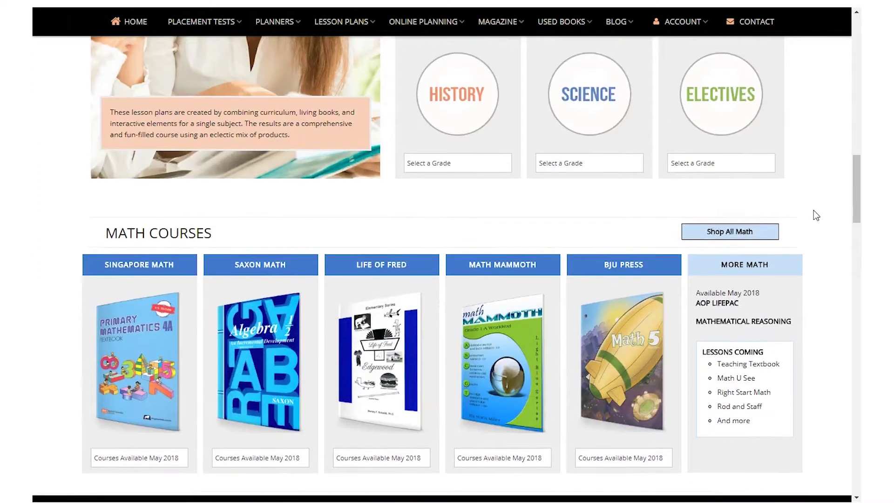
scroll(814, 210, "up", 4)
scroll(814, 210, "up", 3)
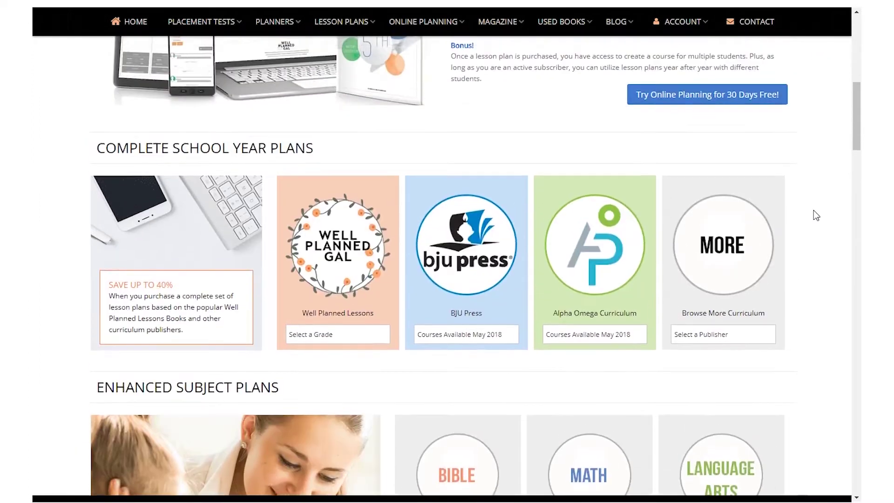
scroll(813, 211, "down", 3)
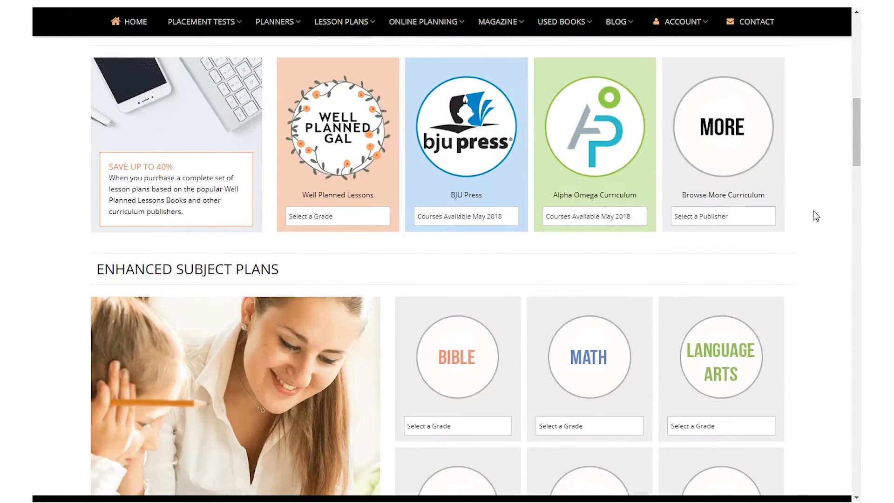
left_click(355, 218)
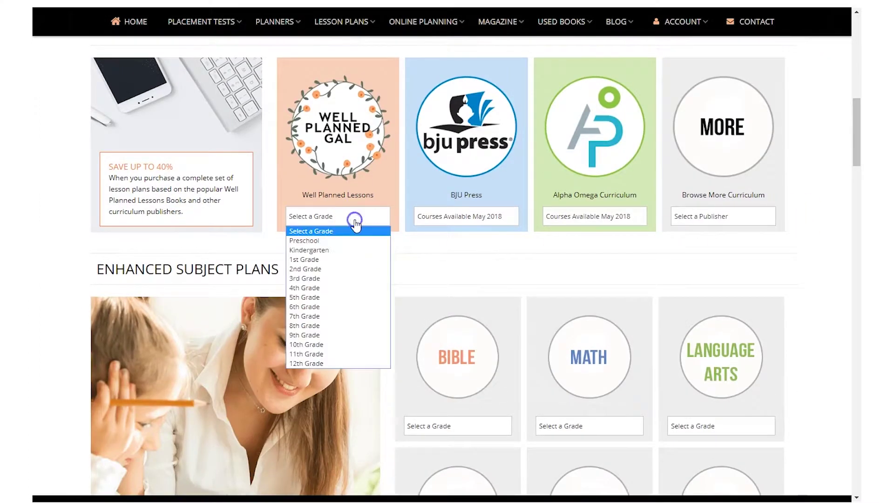
left_click(318, 269)
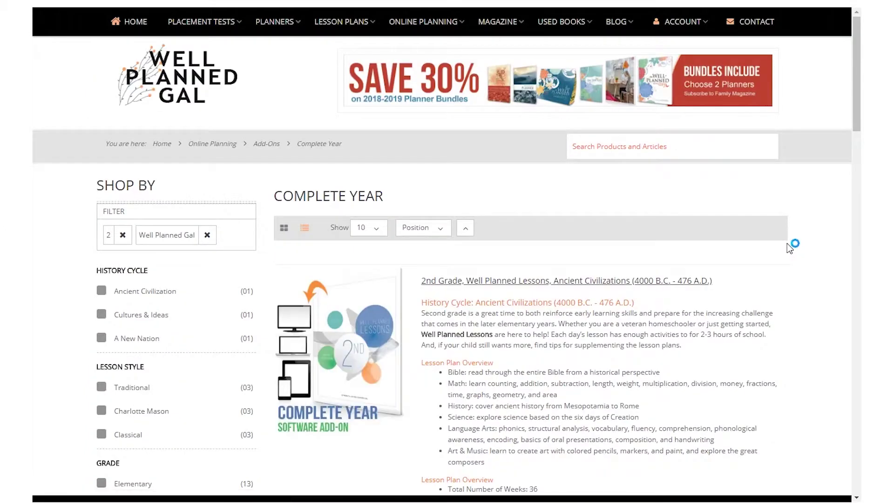
- Review the listed 2nd grade complete-year plans and open the A New Nation (1000 - 1869) plan
scroll(790, 236, "down", 3)
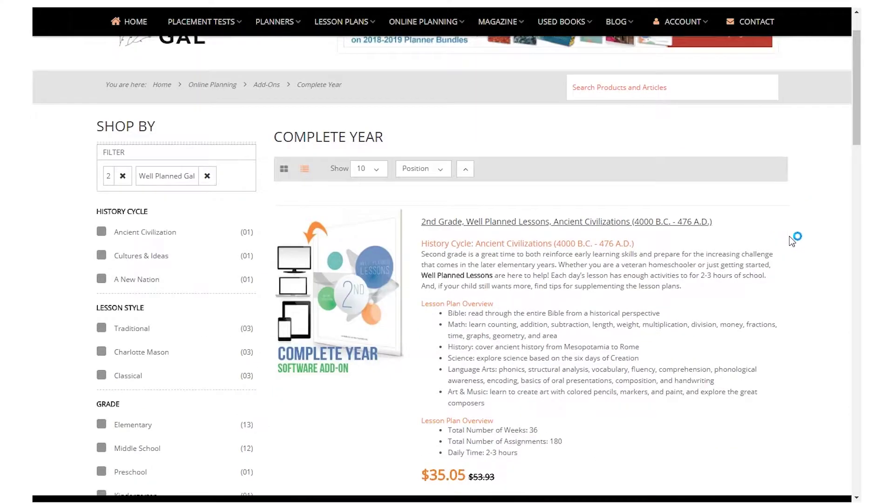
scroll(789, 236, "down", 1)
scroll(789, 236, "down", 1)
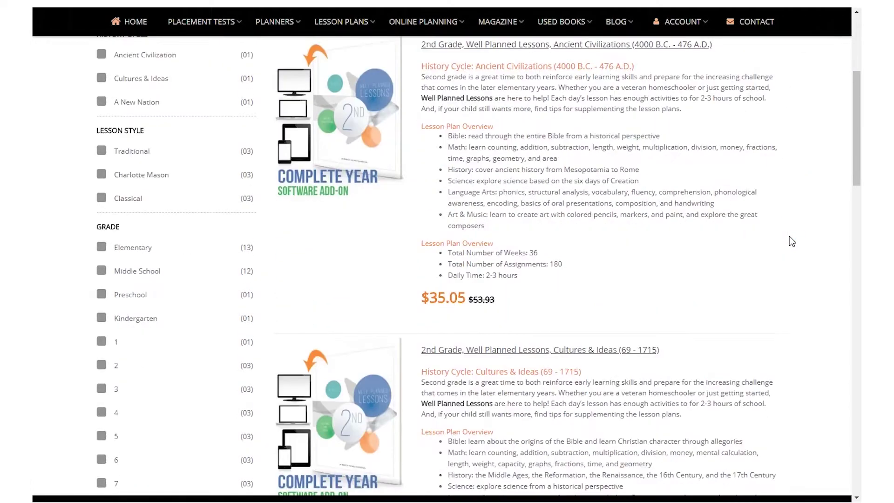
scroll(792, 241, "down", 9)
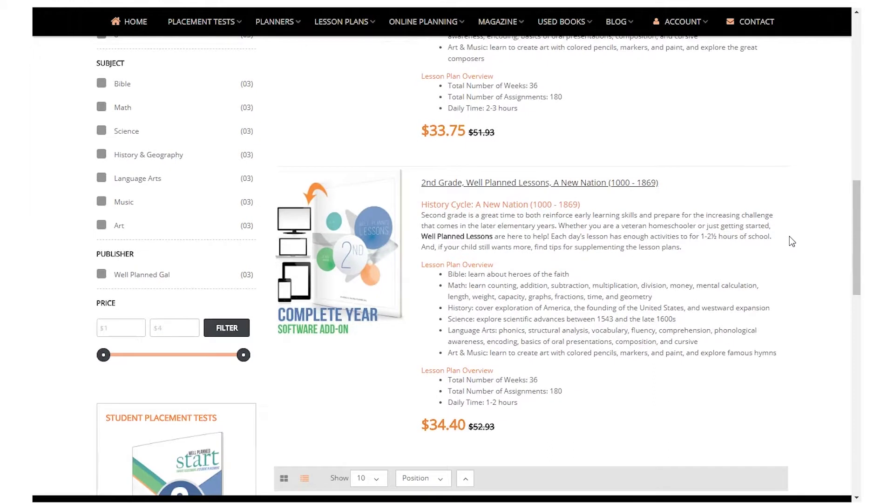
scroll(789, 242, "up", 3)
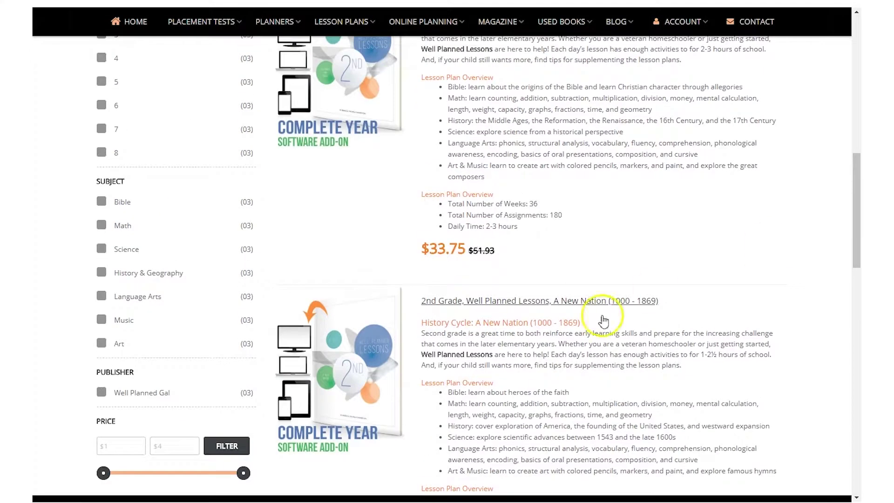
left_click(576, 305)
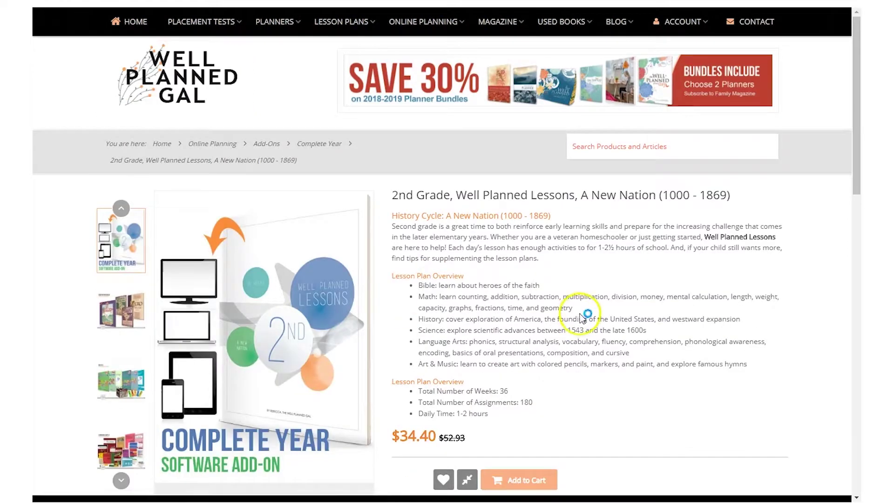
- View the A New Nation plan's lesson plan sample and its weekly printable sample
scroll(470, 265, "down", 1)
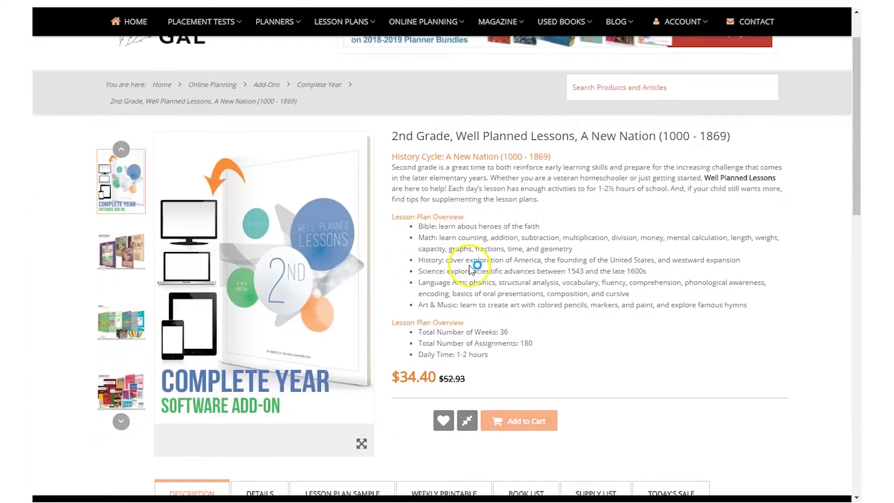
scroll(420, 263, "down", 4)
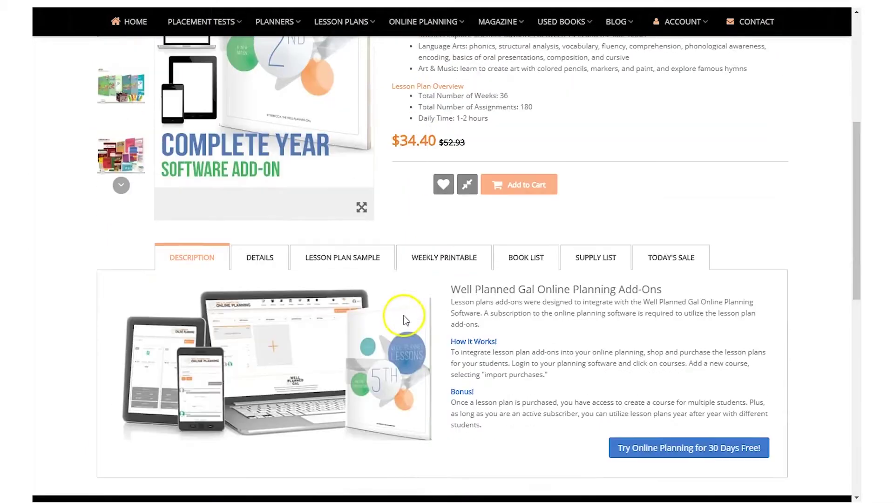
left_click(309, 260)
scroll(432, 291, "down", 1)
scroll(353, 343, "down", 2)
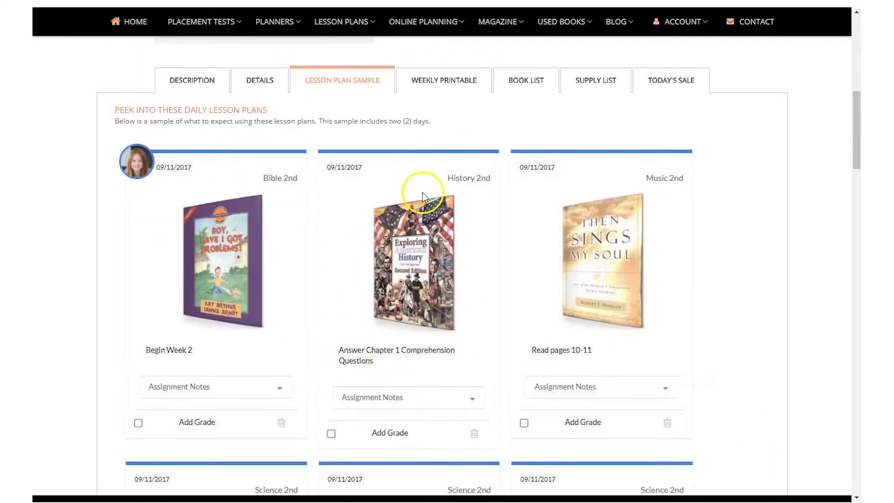
left_click(449, 81)
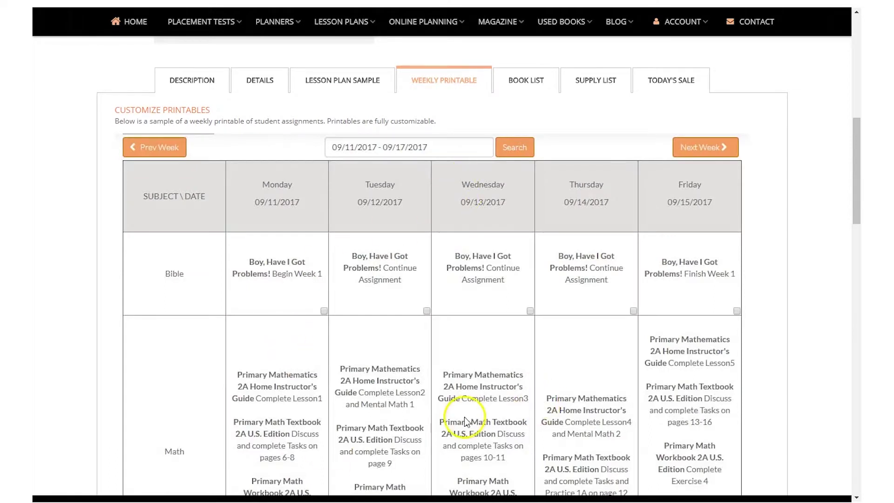
- Look over the rest of the weekly printable sample, and view the A New Nation plan's book list and supply list
scroll(465, 417, "down", 5)
scroll(465, 417, "up", 5)
scroll(465, 417, "up", 5)
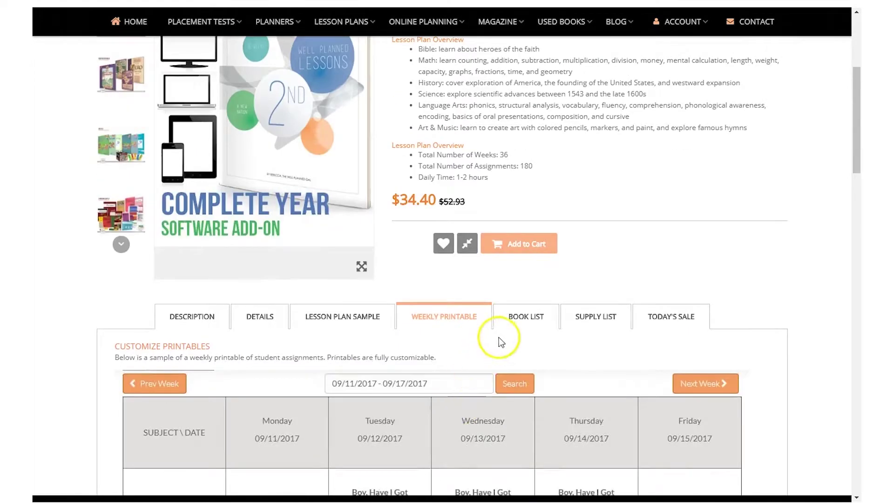
left_click(519, 318)
scroll(321, 314, "down", 1)
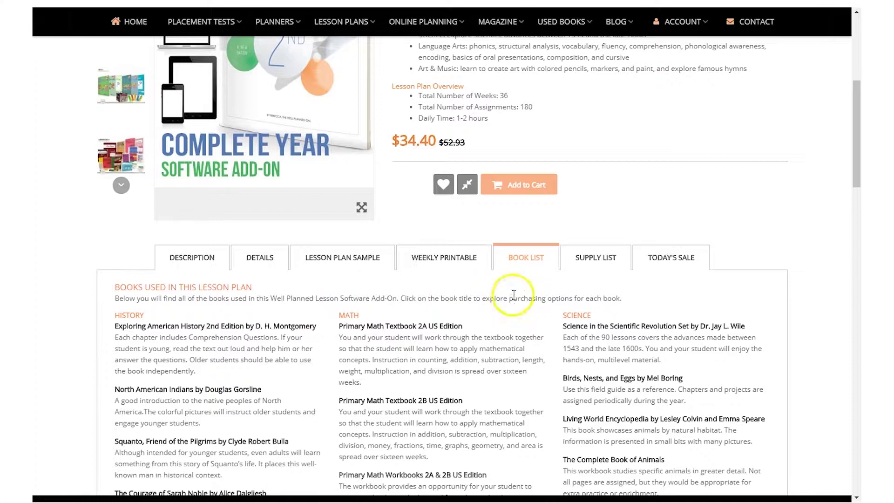
left_click(583, 264)
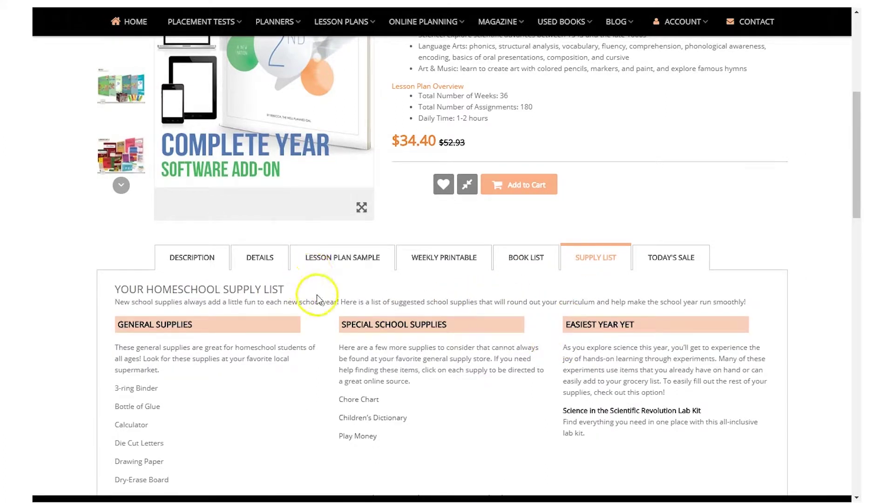
- Return to the A New Nation plan's lesson plan sample and review the product overview and purchase option
left_click(321, 270)
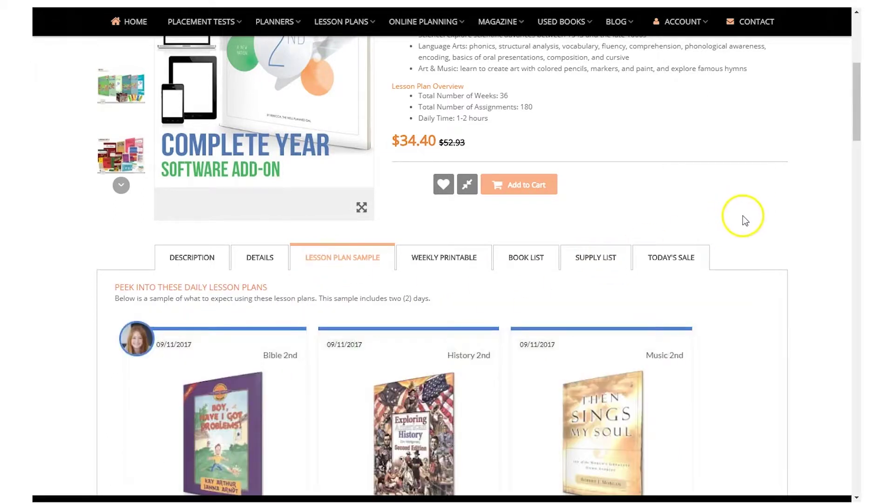
scroll(748, 220, "up", 5)
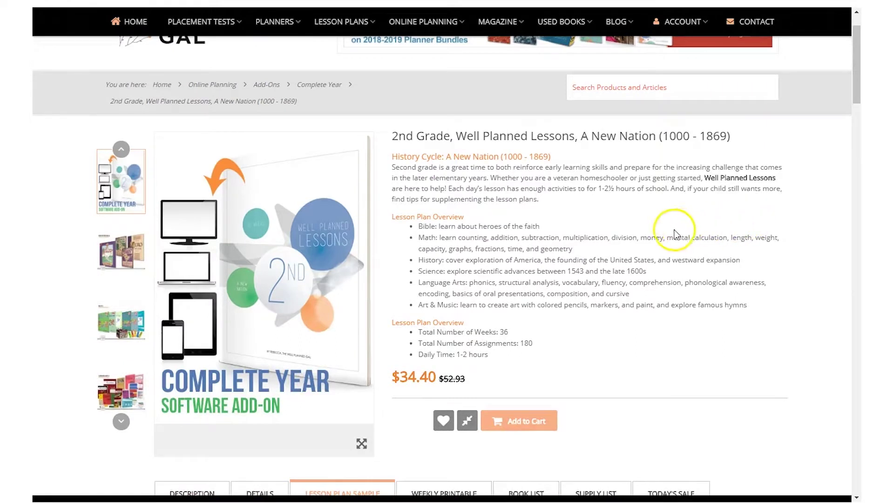
scroll(668, 228, "up", 1)
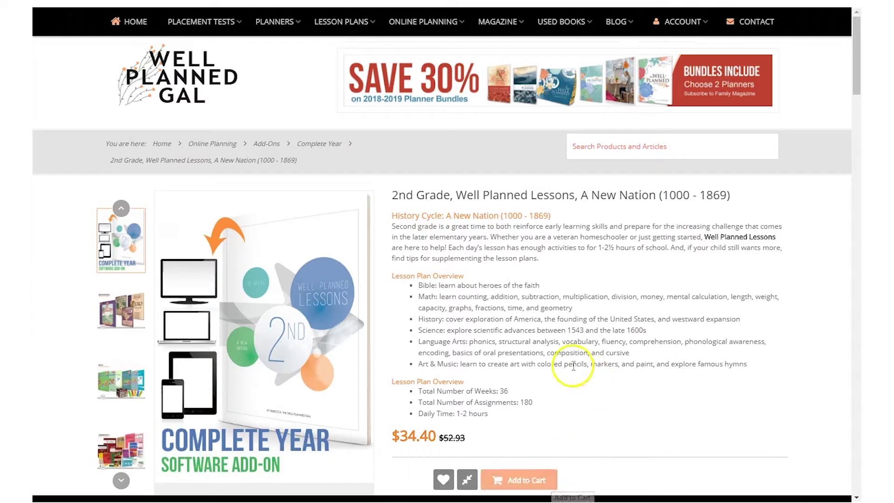
scroll(573, 366, "down", 1)
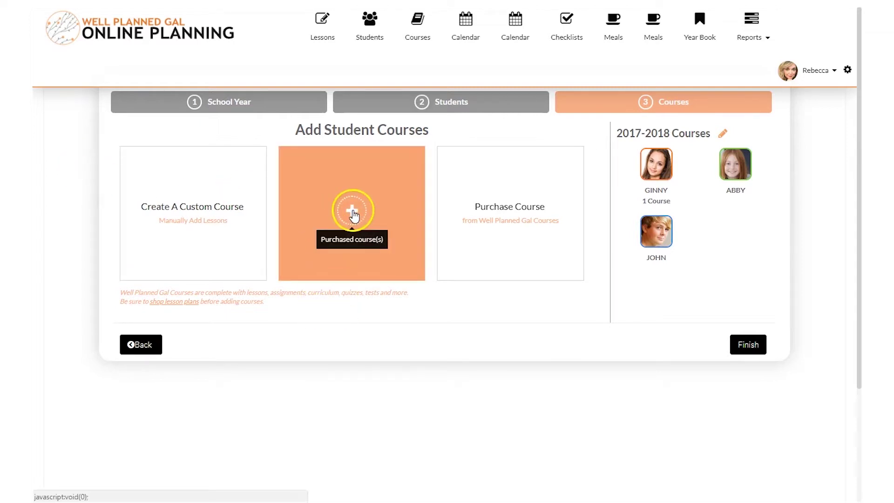
- Use purchased courses for the student setup, filter them to grade 2 and select the first Math: 2nd Grade, Well Planned Lessons course
left_click(351, 212)
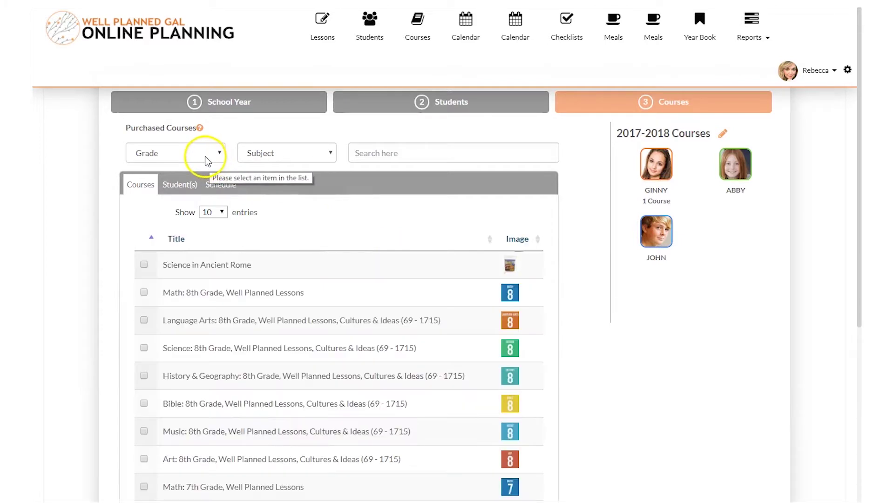
left_click(189, 153)
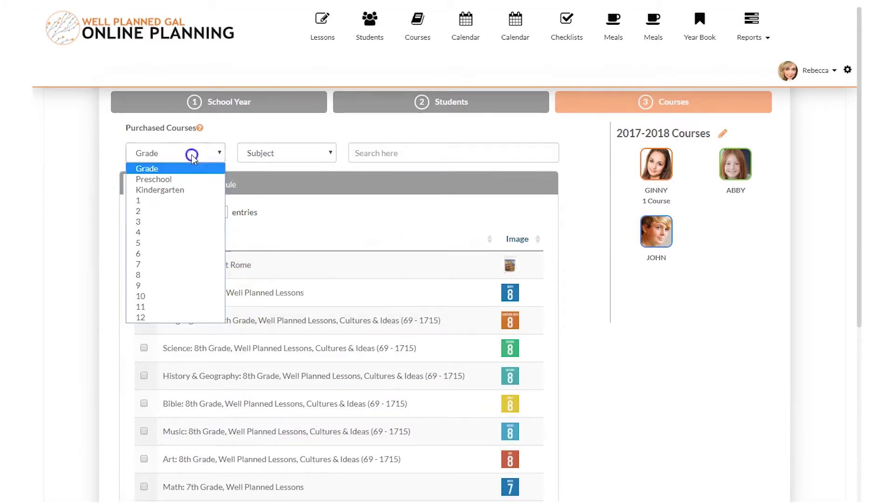
left_click(159, 212)
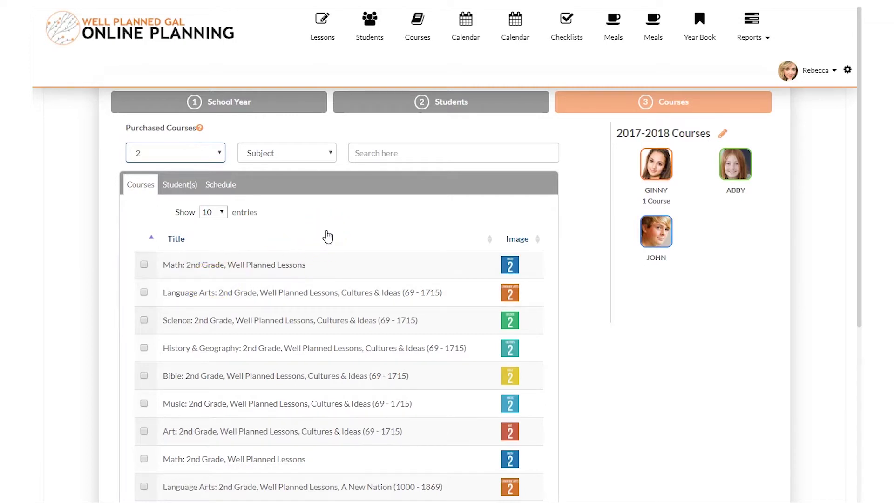
scroll(327, 237, "down", 1)
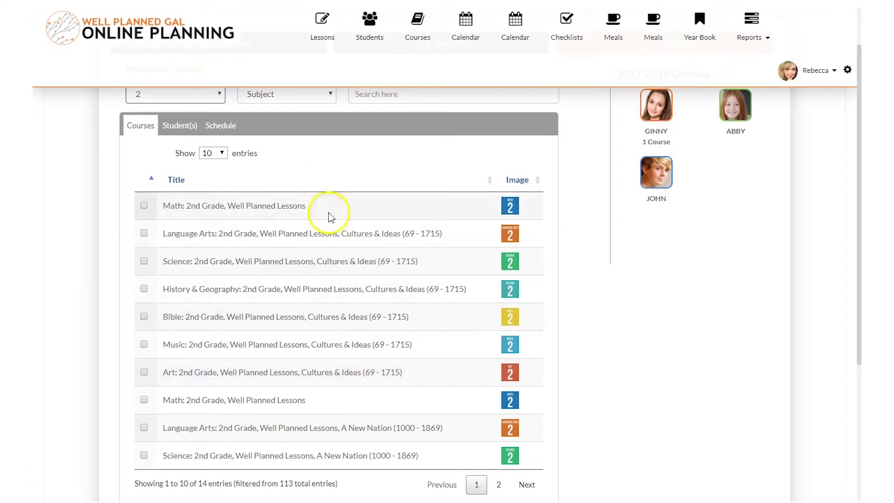
left_click(144, 205)
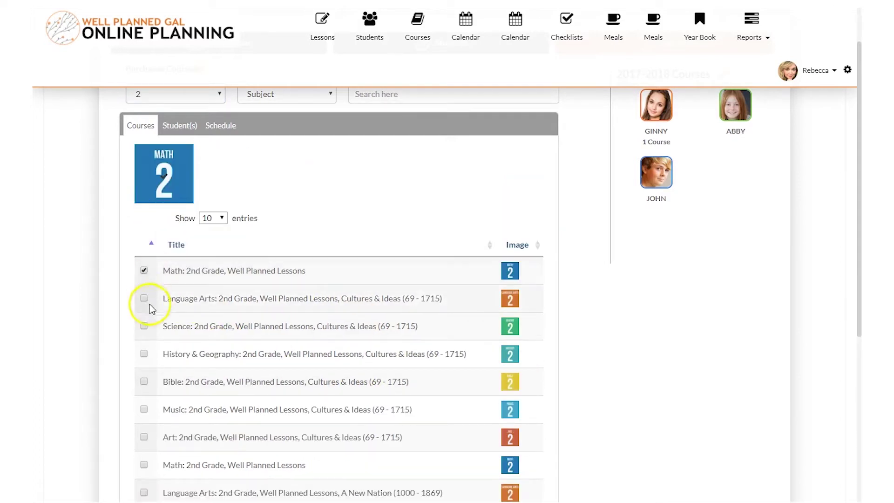
- Try adding and removing the 2nd grade Language Arts course, and check the schedule settings with only Math selected
left_click(144, 300)
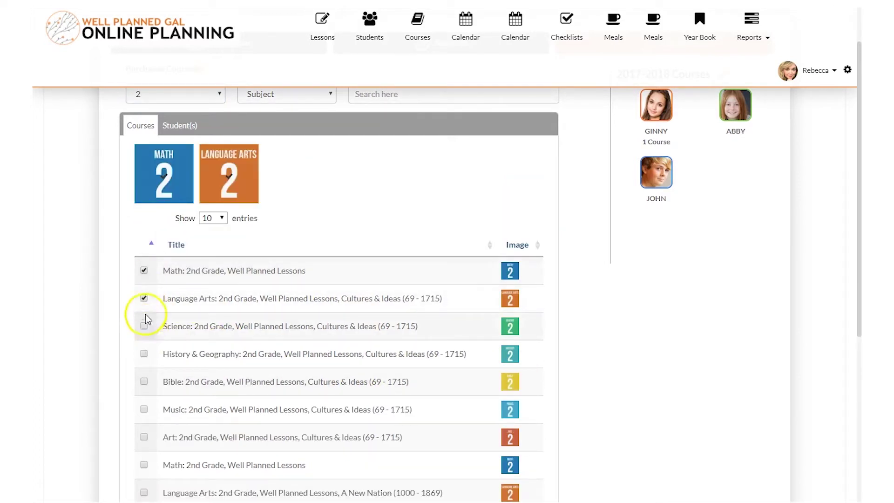
left_click(144, 299)
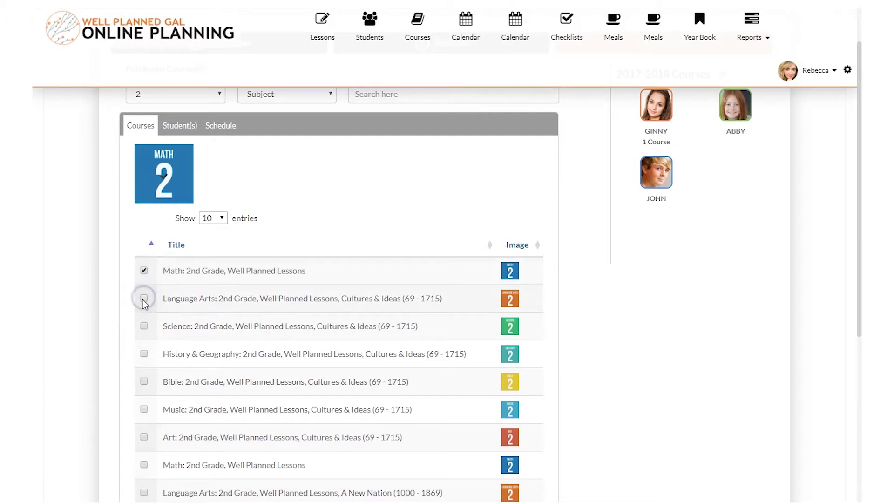
left_click(143, 299)
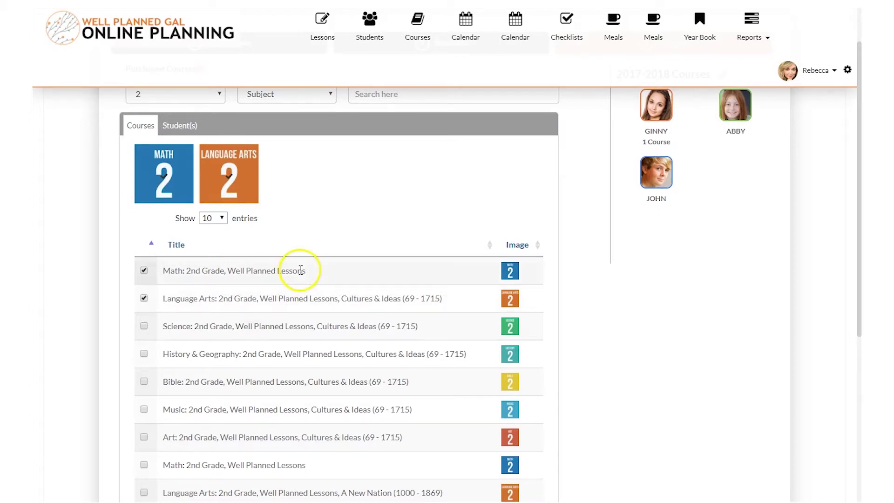
left_click(143, 299)
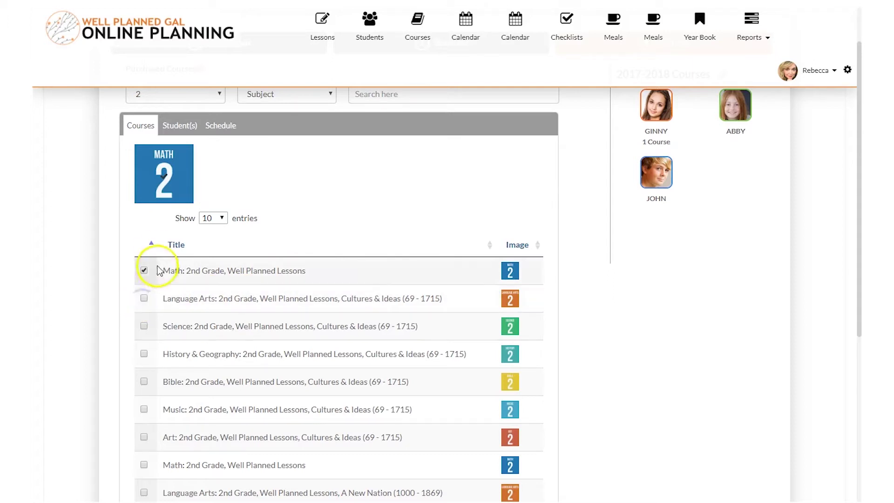
left_click(207, 125)
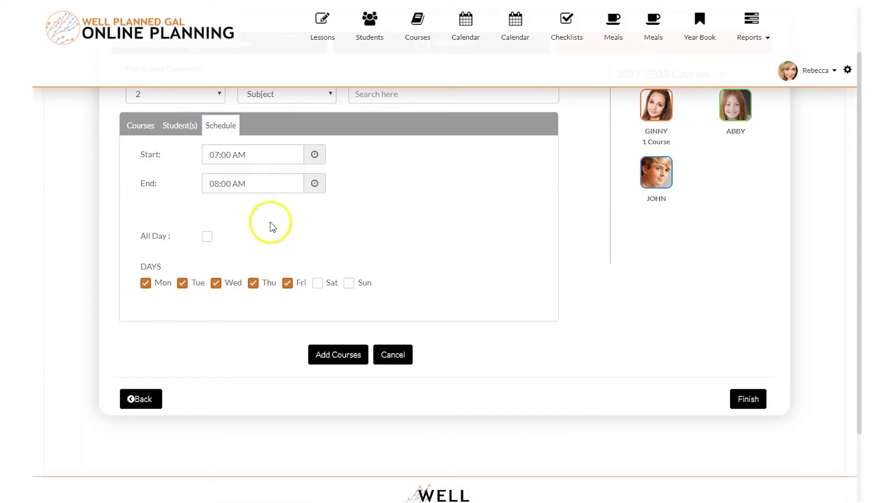
left_click(133, 125)
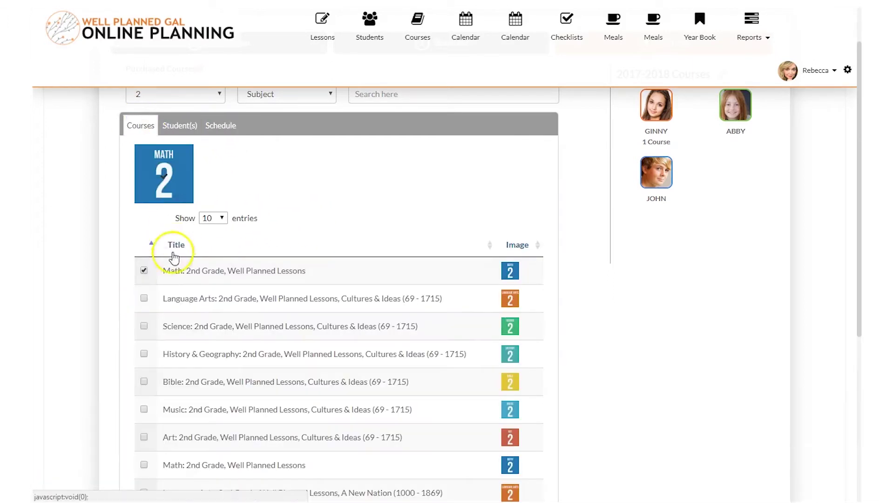
- Select the 2nd grade Cultures & Ideas (69 - 1715) courses for Language Arts, Science, History & Geography, Bible, Music and Art
left_click(144, 298)
left_click(144, 326)
left_click(145, 354)
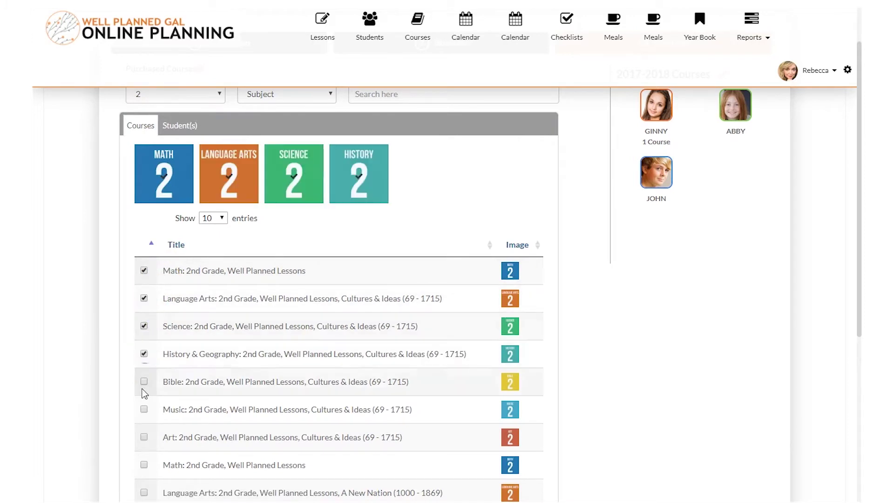
left_click(145, 382)
left_click(145, 410)
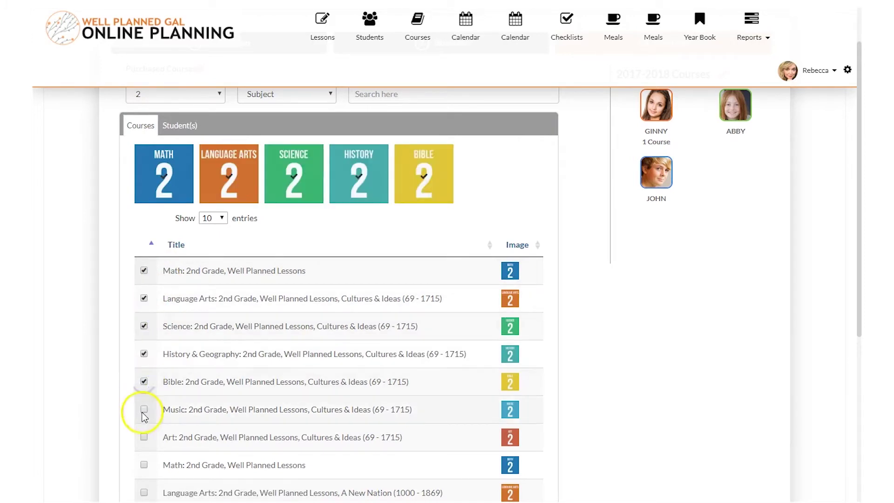
left_click(144, 437)
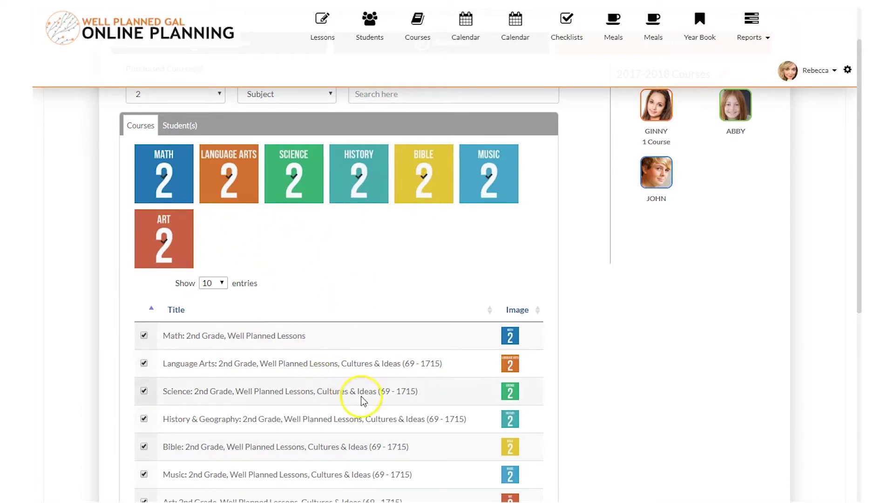
- Assign the selected 2nd grade courses to the second listed student and add them to the 2017-2018 school year
scroll(349, 387, "up", 1)
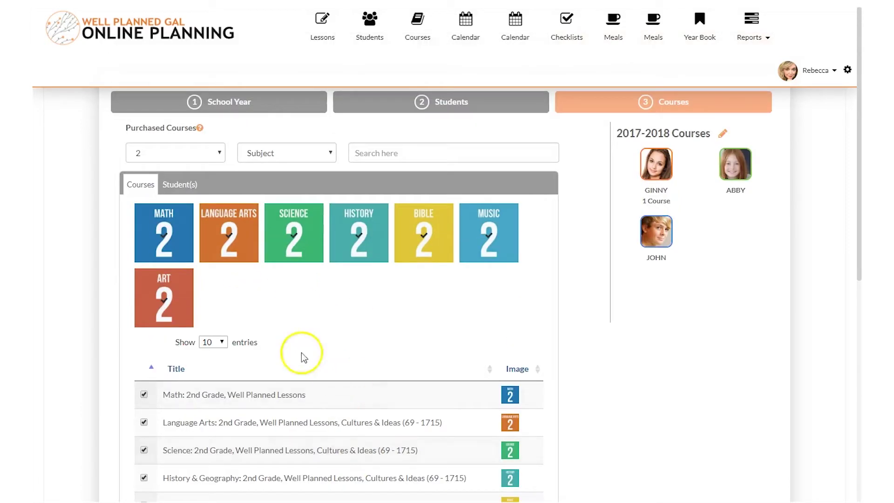
left_click(181, 184)
left_click(284, 217)
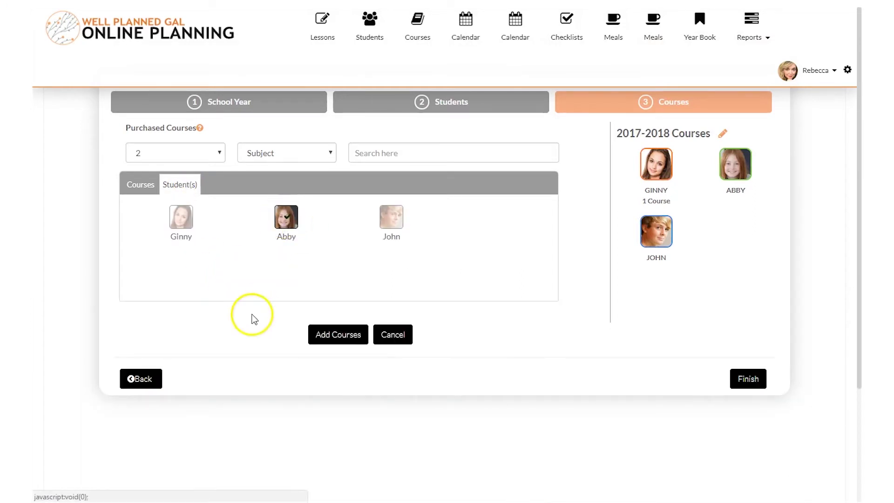
left_click(332, 336)
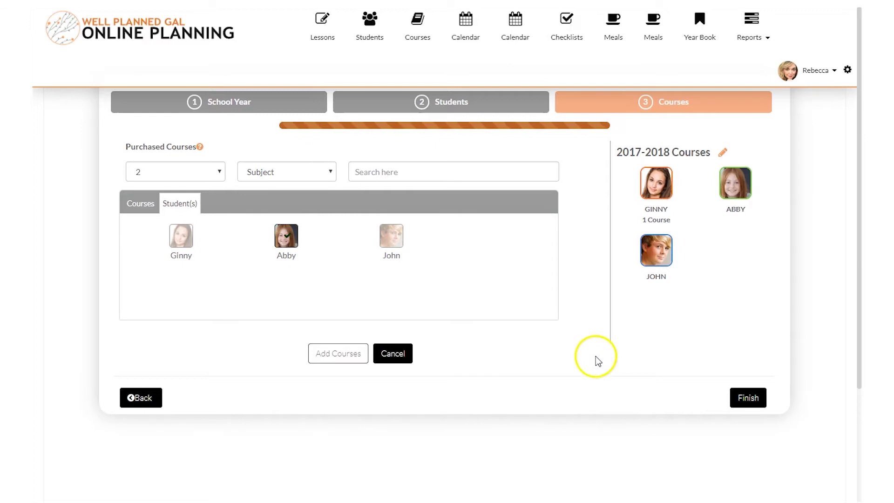
left_click(580, 174)
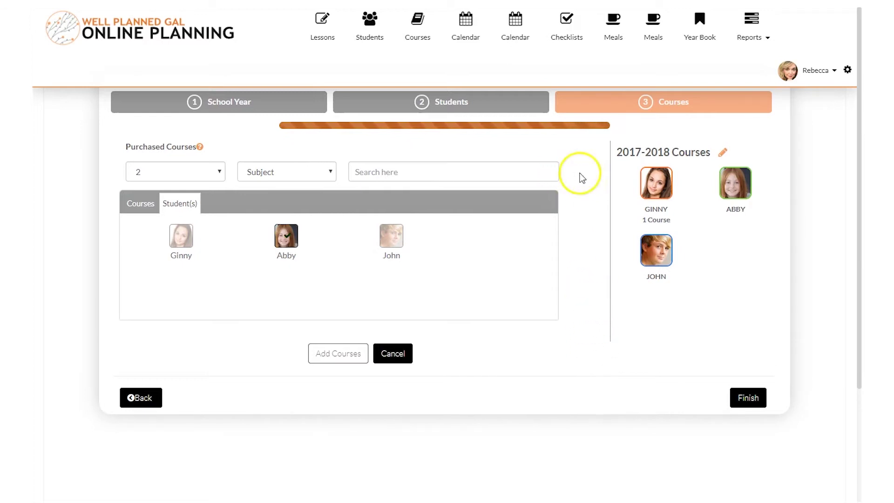
left_click(730, 228)
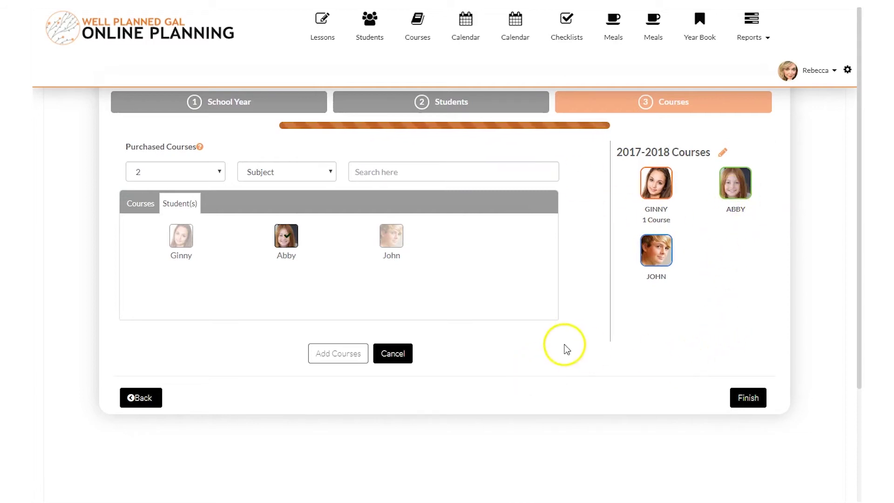
left_click(661, 298)
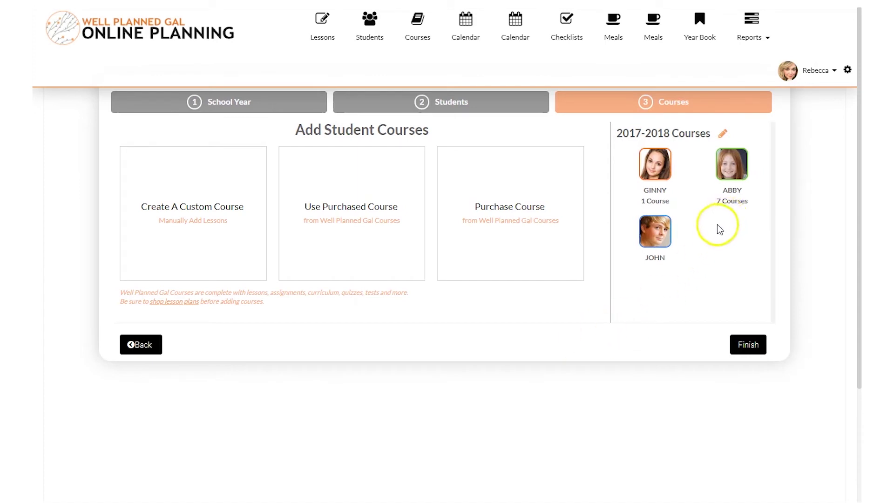
- Finish the course setup and go from the weekly lessons to the Courses page
left_click(746, 346)
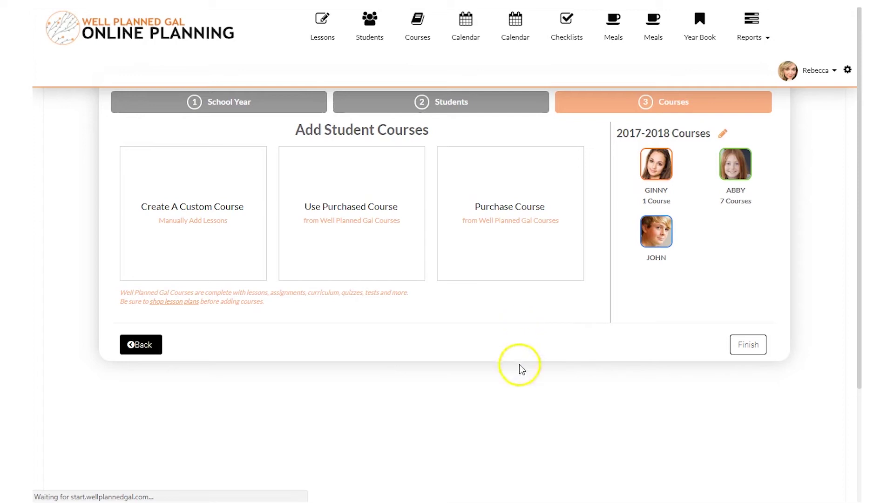
left_click(338, 42)
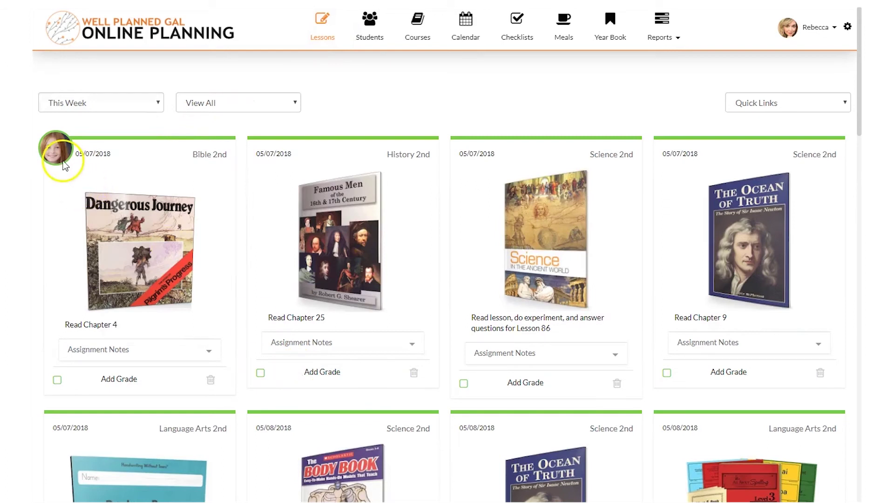
left_click(421, 39)
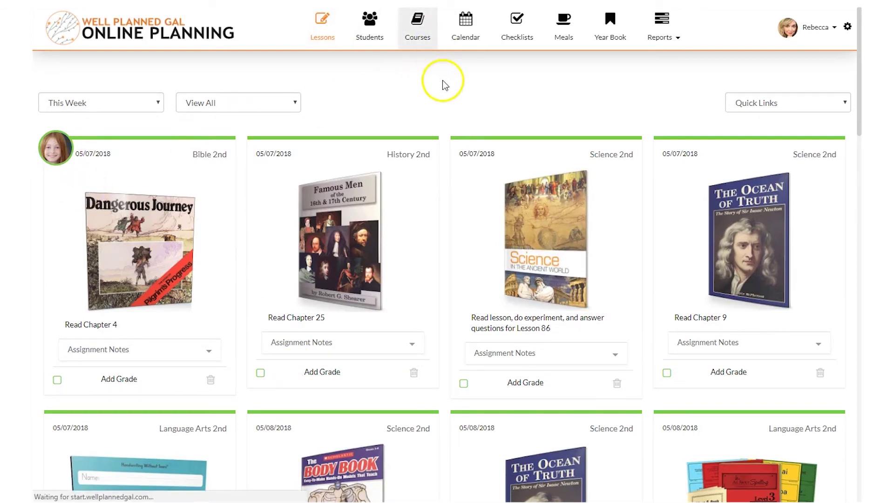